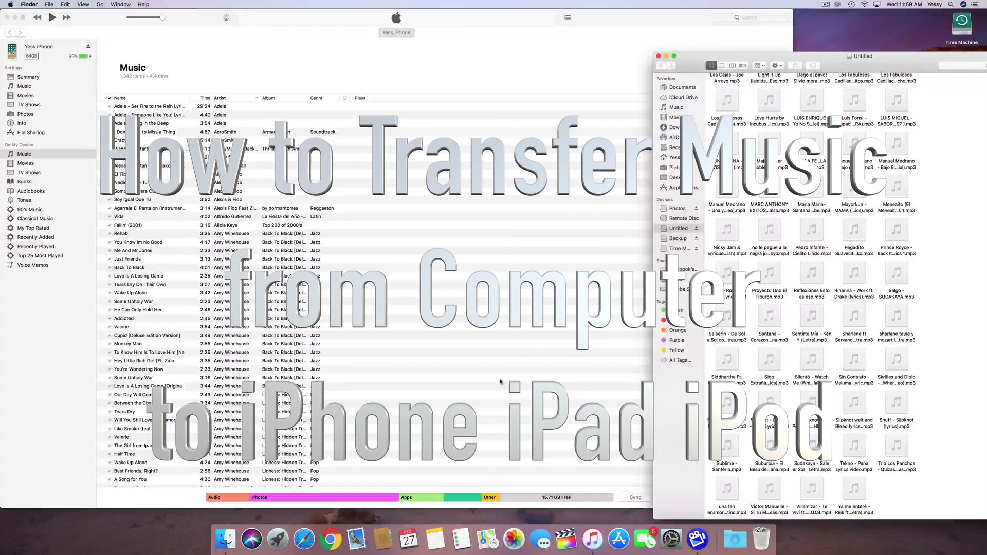
# Step: Move the MP3 folder window left so it sits beside the iTunes window
pyautogui.moveTo(692, 68); pyautogui.dragTo(663, 58)
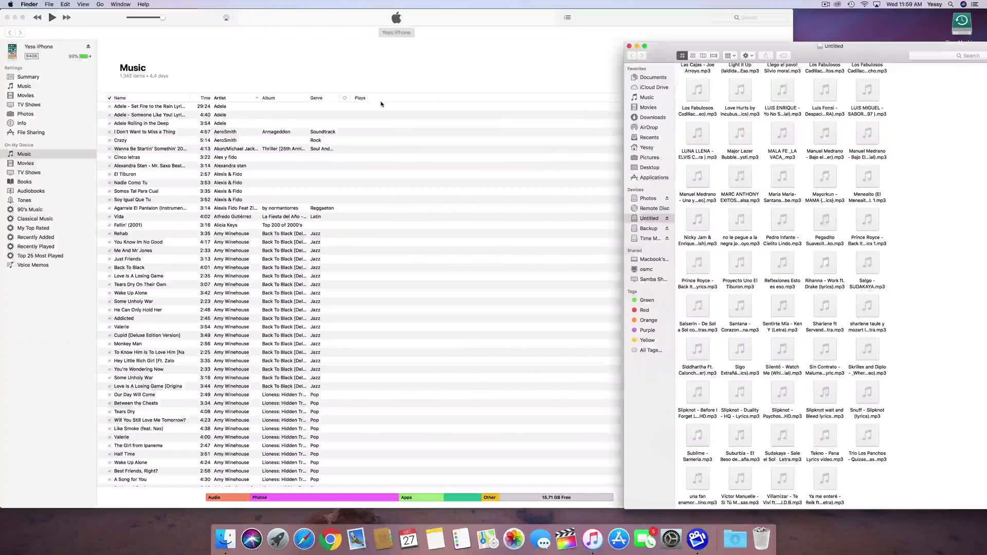
pyautogui.click(199, 34)
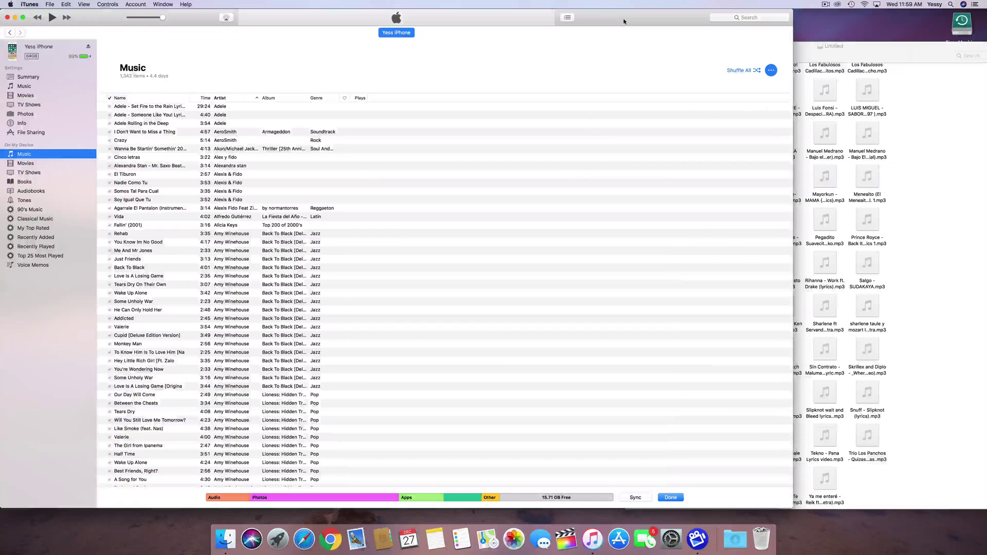
pyautogui.click(844, 47)
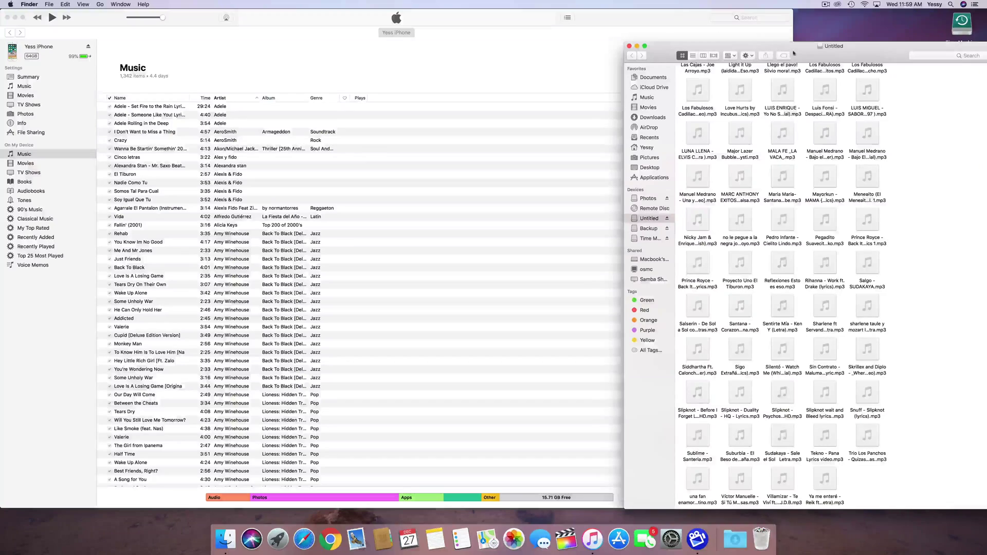
pyautogui.moveTo(793, 52); pyautogui.dragTo(744, 54)
pyautogui.moveTo(767, 189)
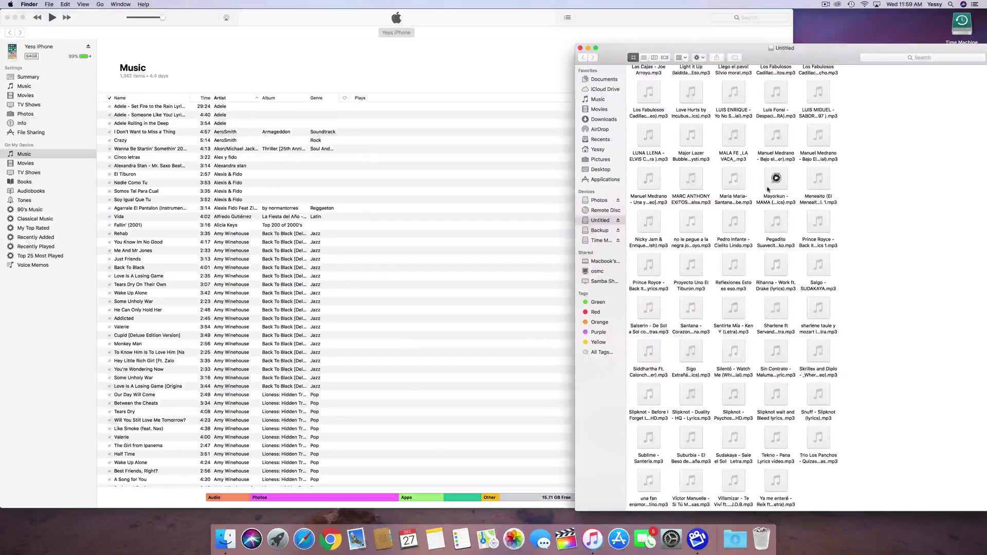
pyautogui.scroll(5, 767, 189)
# Step: Add the LUIS MIGUEL and MALA FE mp3 files from Finder to the iTunes music library
pyautogui.click(40, 72)
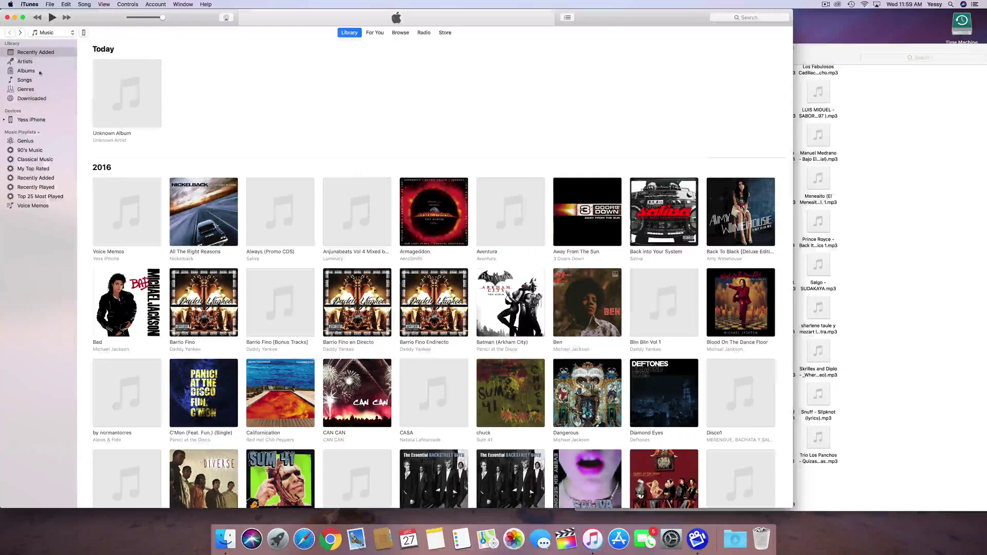
pyautogui.click(828, 103)
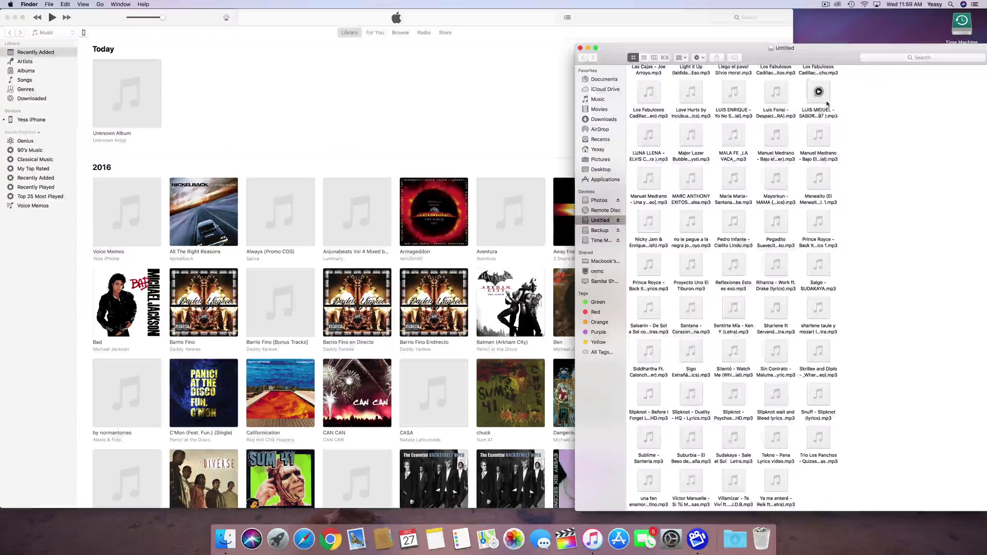
pyautogui.moveTo(828, 104)
pyautogui.mouseDown()
pyautogui.moveTo(697, 154)
pyautogui.moveTo(172, 112)
pyautogui.moveTo(54, 82)
pyautogui.mouseUp()
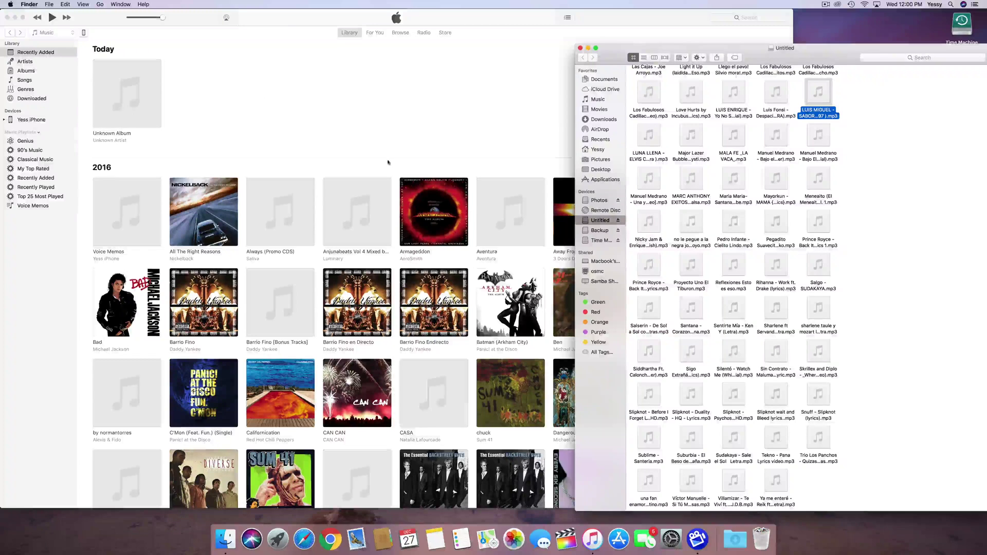
pyautogui.moveTo(734, 135)
pyautogui.mouseDown()
pyautogui.moveTo(561, 141)
pyautogui.moveTo(365, 90)
pyautogui.moveTo(298, 95)
pyautogui.moveTo(294, 110)
pyautogui.mouseUp()
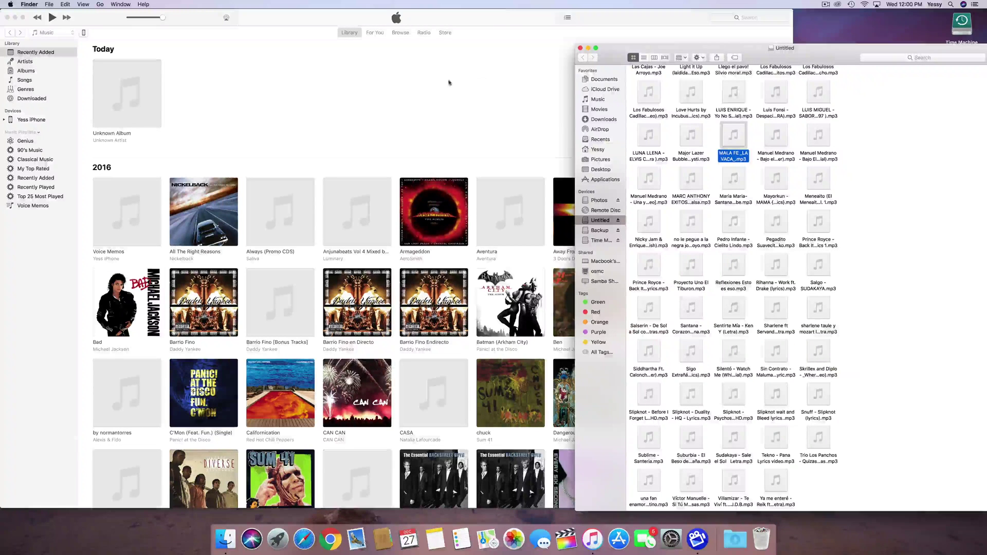
pyautogui.click(604, 20)
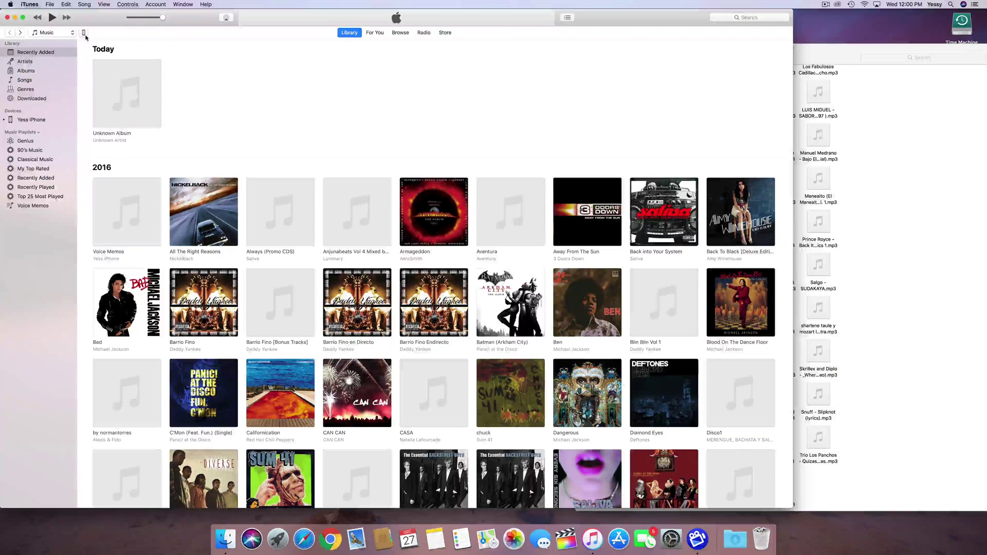
# Step: Show the connected iPhone 6s Summary page in iTunes
pyautogui.click(83, 33)
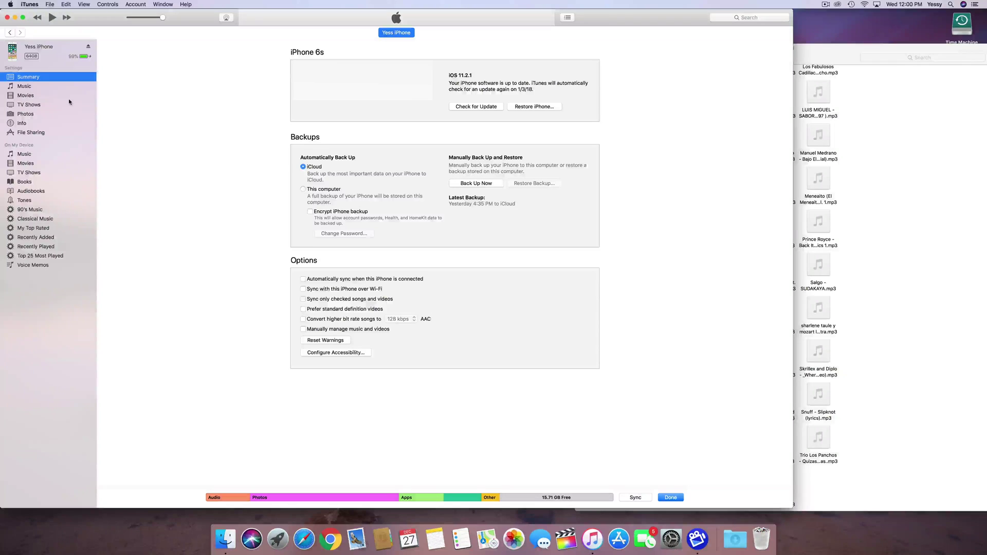
# Step: In the iPhone's Music settings, sync the entire music library of 1,451 songs
pyautogui.click(29, 88)
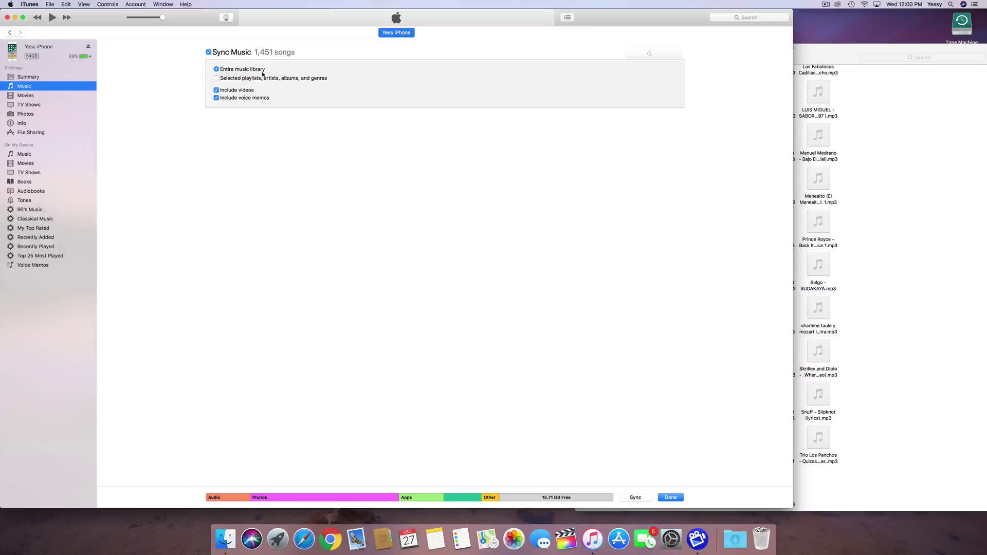
pyautogui.click(241, 72)
pyautogui.click(636, 498)
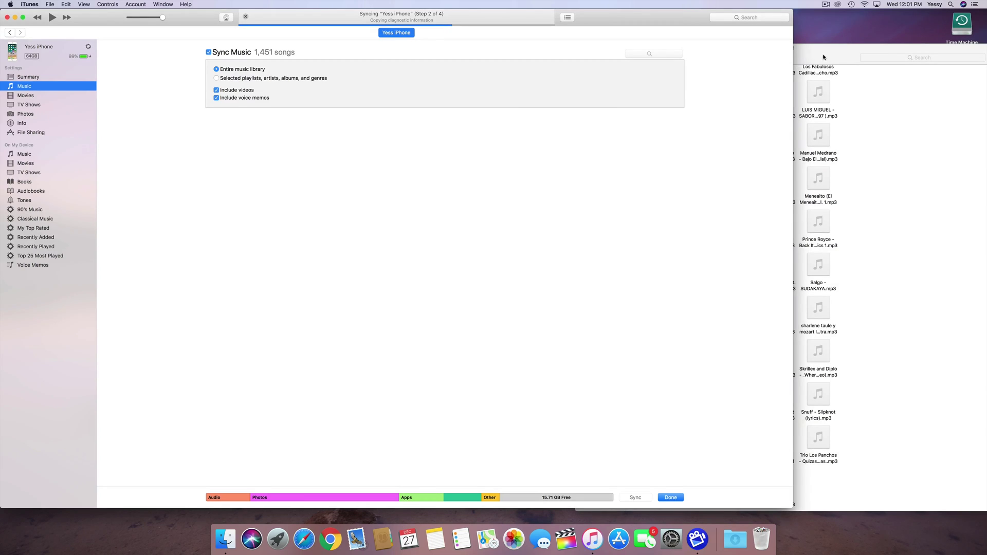
pyautogui.moveTo(823, 57); pyautogui.dragTo(805, 51)
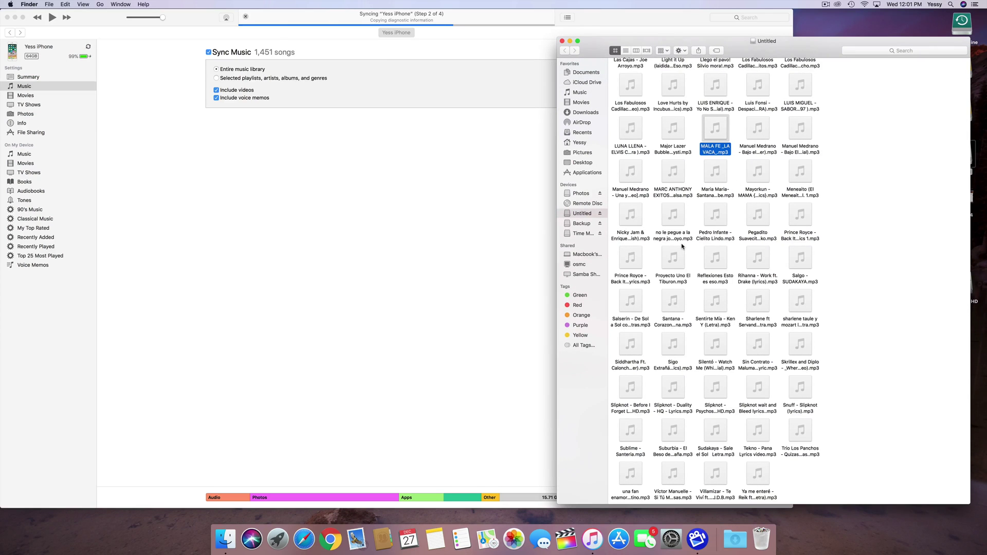
pyautogui.scroll(10, 702, 309)
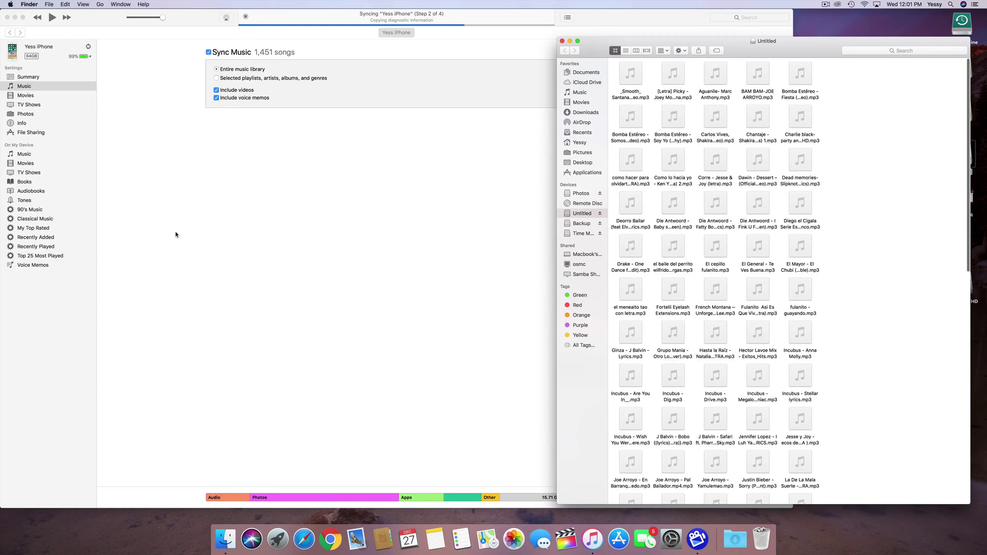
pyautogui.click(192, 68)
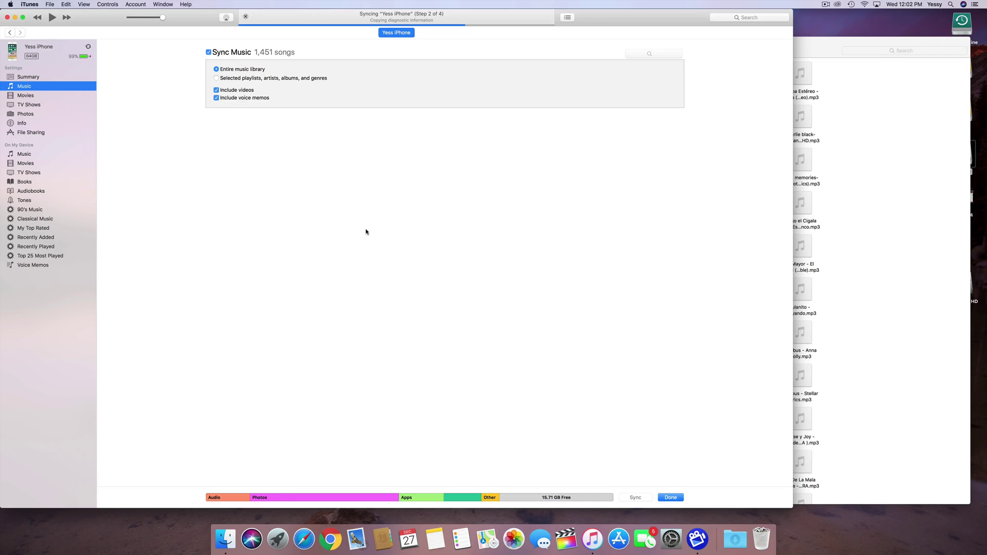
pyautogui.click(908, 196)
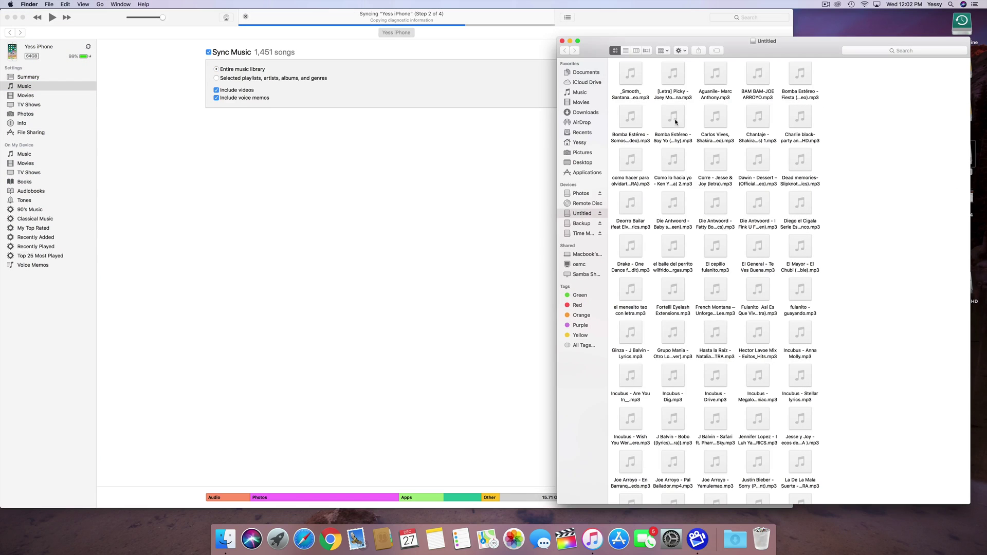
pyautogui.click(387, 193)
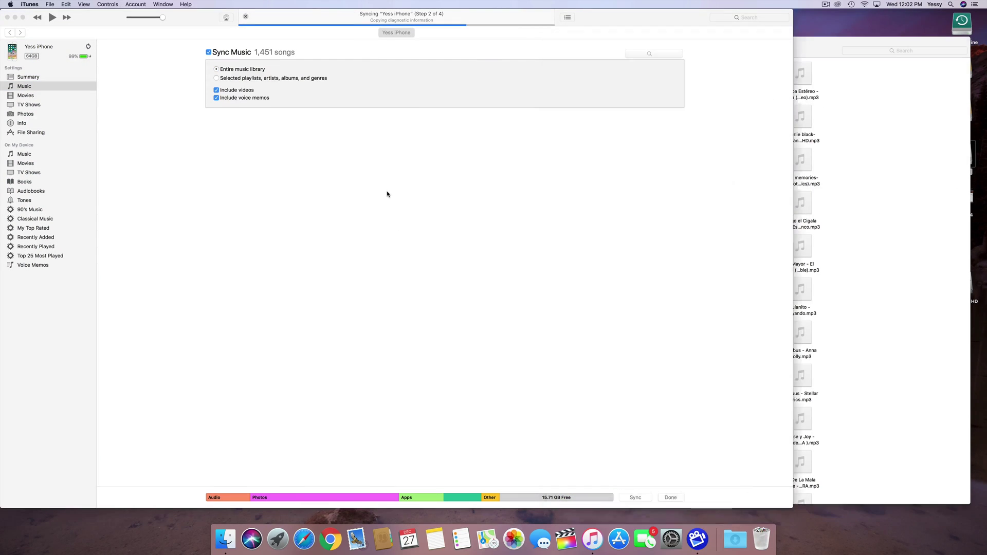